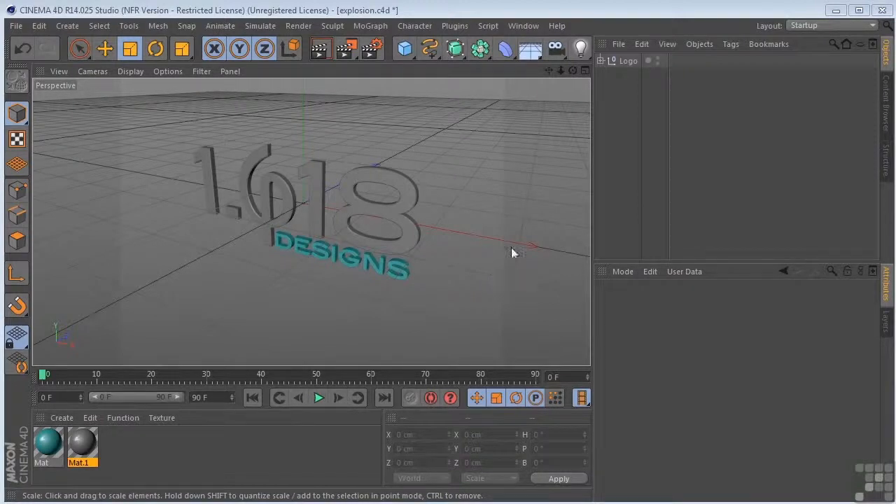
Step: Add an Explosion FX deformer and nest it inside the Logo null above both Extrude NURBS objects
left_click(600, 61)
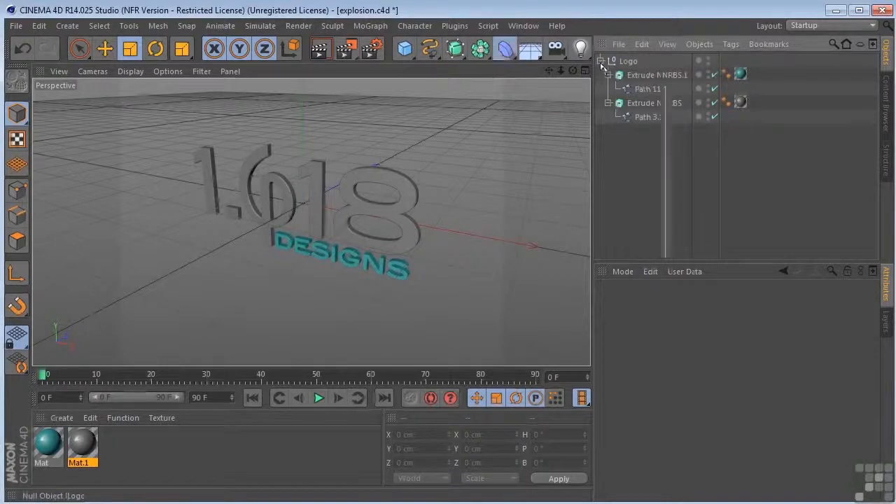
left_click(506, 47)
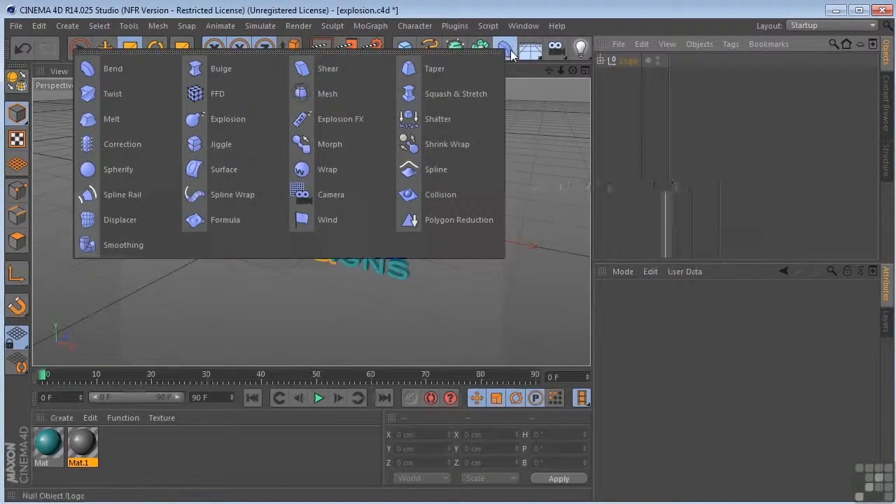
left_click(340, 119)
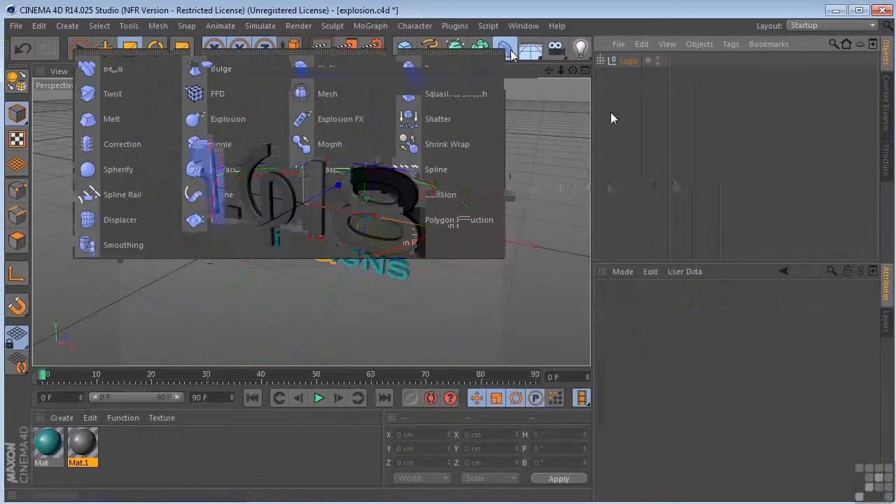
left_click_drag(625, 64, 630, 79)
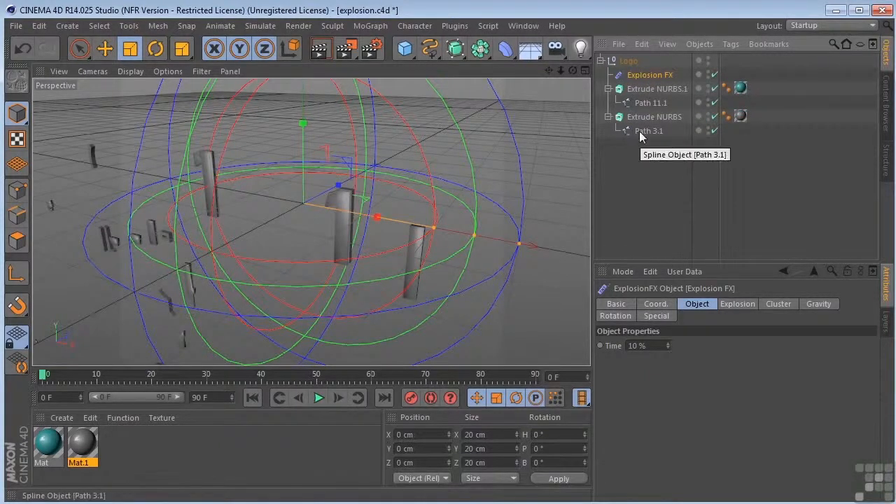
Step: Reduce the Explosion FX object's Time to 0.3 %
left_click(652, 305)
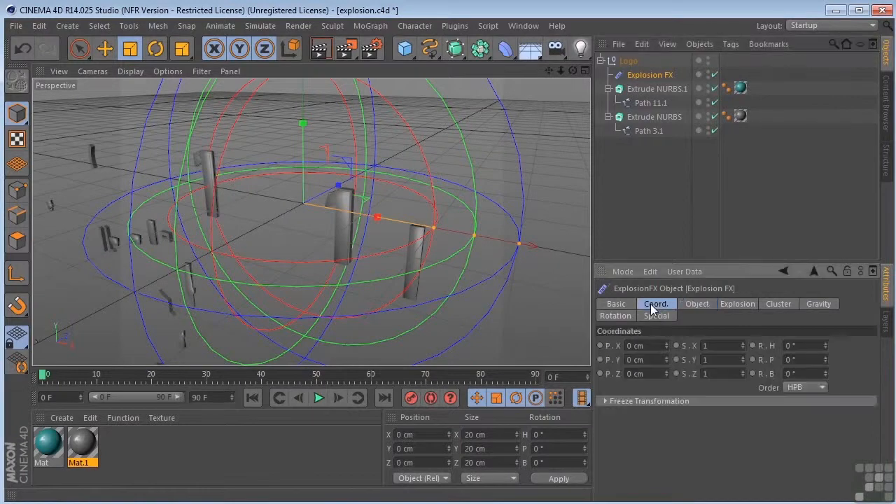
left_click(696, 304)
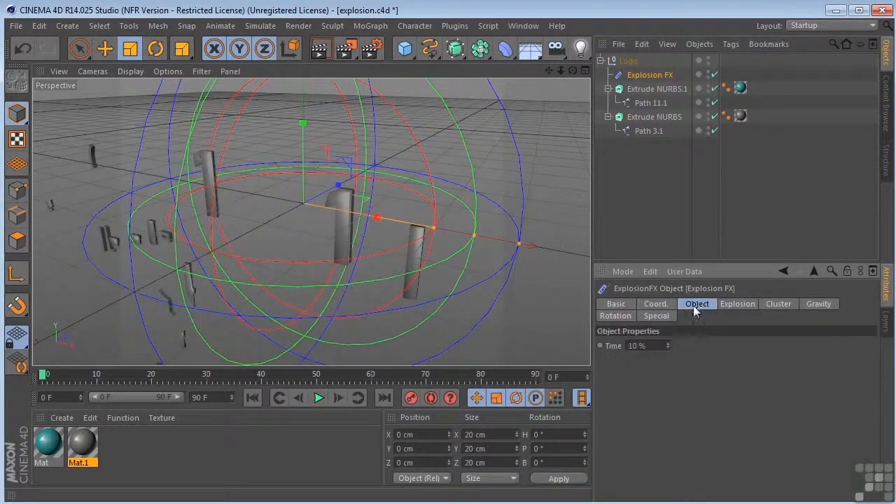
left_click_drag(667, 345, 617, 348)
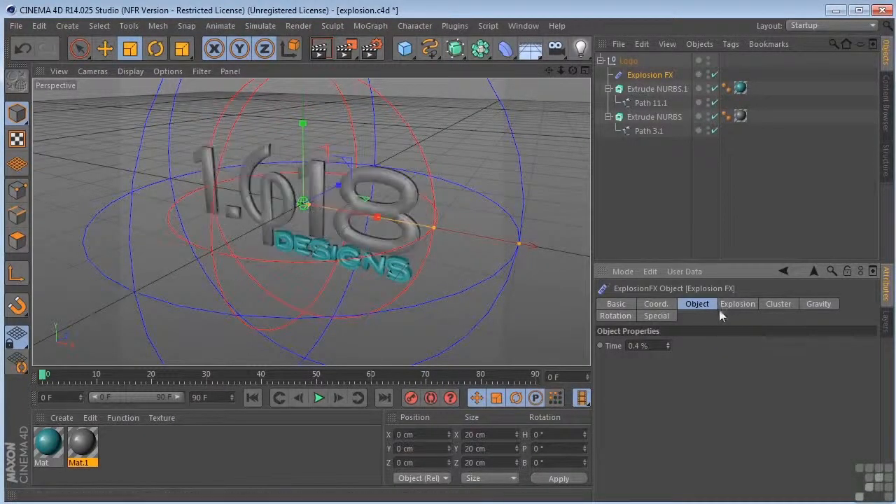
left_click_drag(667, 345, 663, 345)
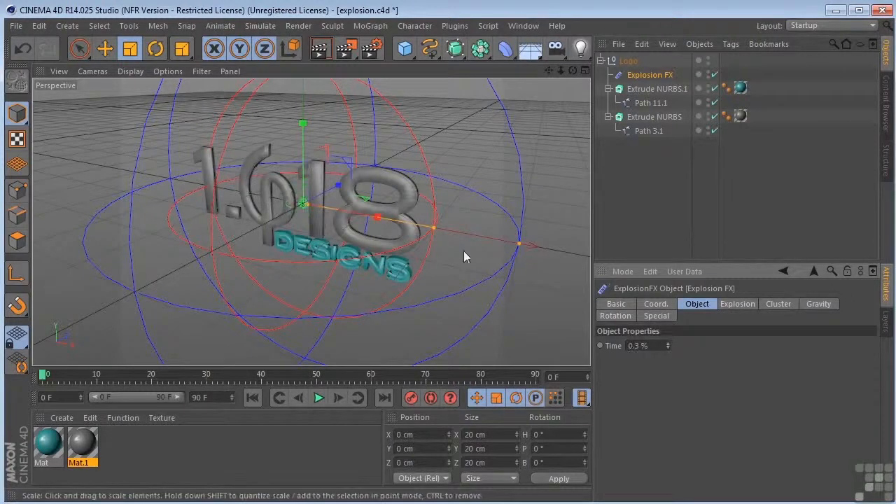
Step: Enlarge the red blast range sphere in the viewport to about 296 cm and set the Explosion FX Time to 1 %
left_click_drag(436, 230, 559, 252)
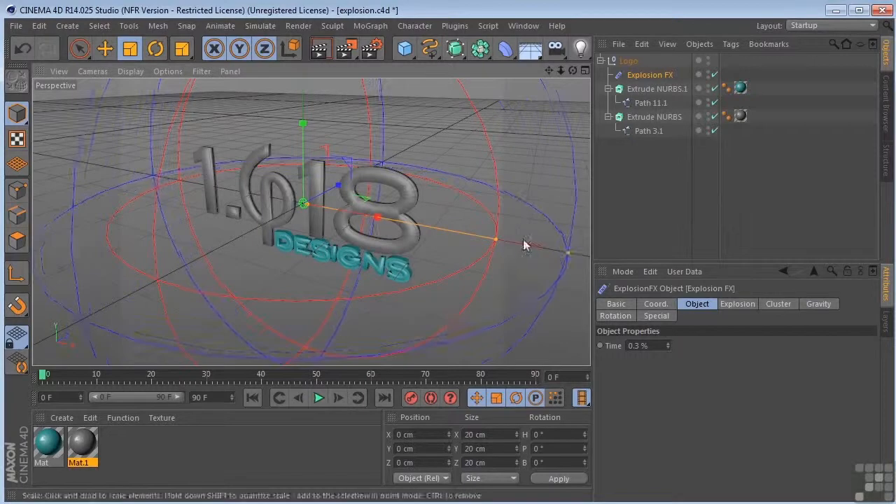
left_click_drag(572, 71, 521, 115)
scroll(515, 127, "down", 3)
left_click_drag(553, 71, 511, 109)
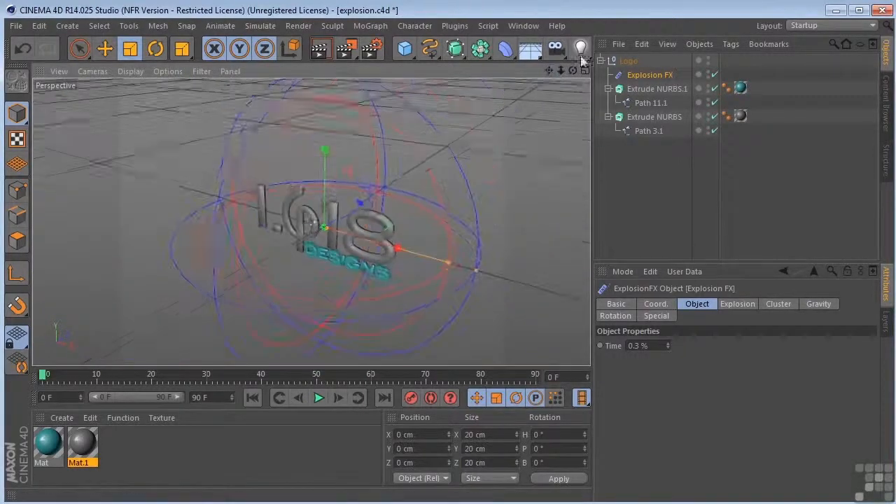
left_click_drag(573, 70, 572, 90)
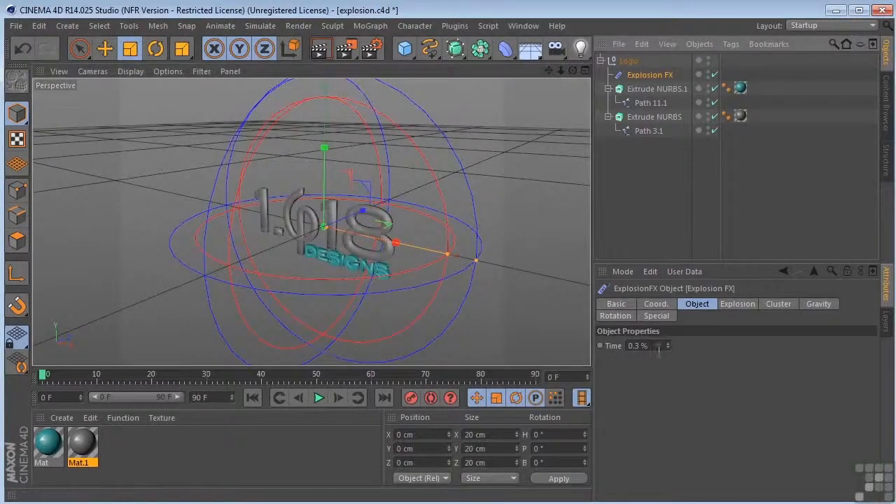
mouse_move(668, 346)
left_mouse_down()
mouse_move(733, 346)
mouse_move(667, 344)
left_mouse_up()
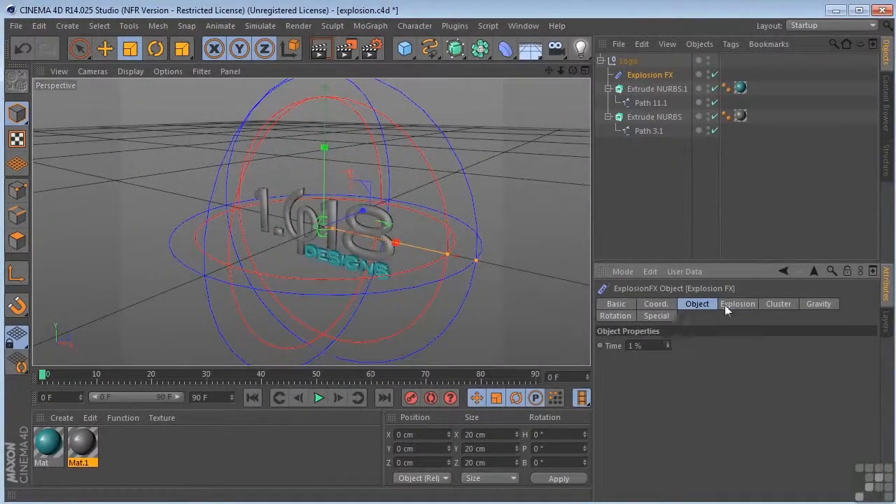
Step: Increase the Explosion FX Strength to 1214 in the explosion settings
left_click(725, 310)
left_click(639, 347)
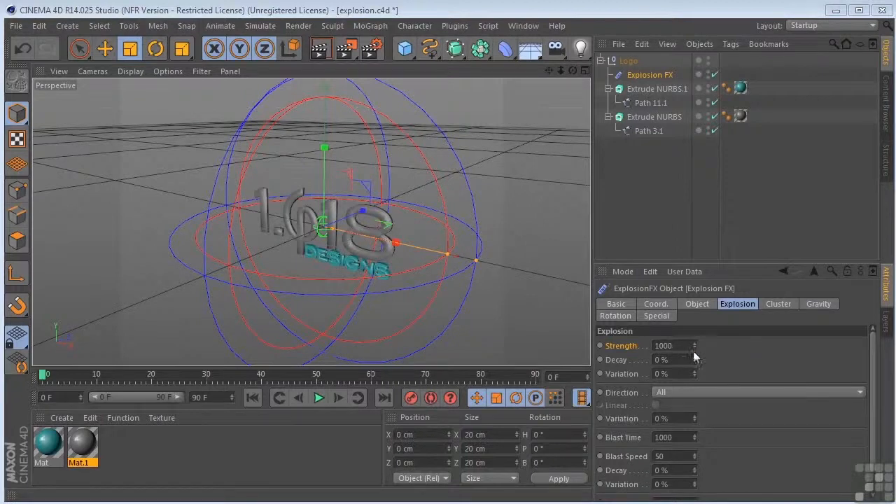
left_click_drag(694, 344, 694, 322)
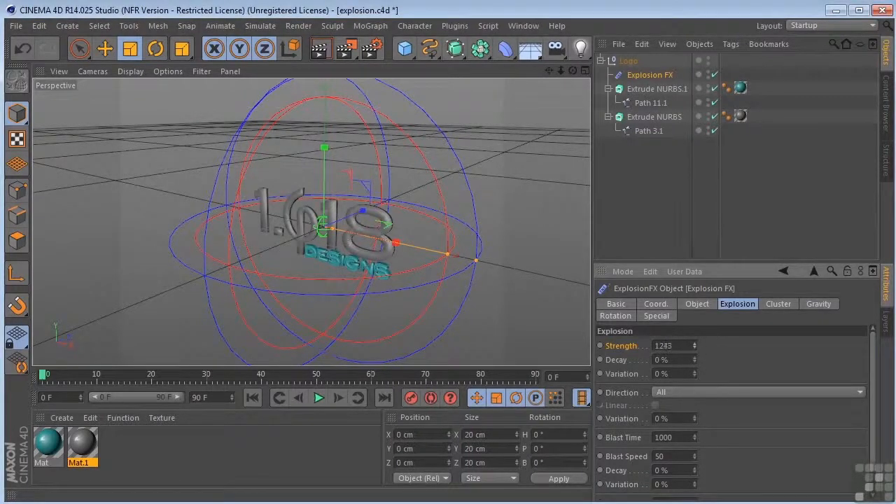
Step: Set the Explosion FX Time to 0 % and record a keyframe for it at frame 0
left_click(696, 304)
left_click_drag(666, 345, 666, 357)
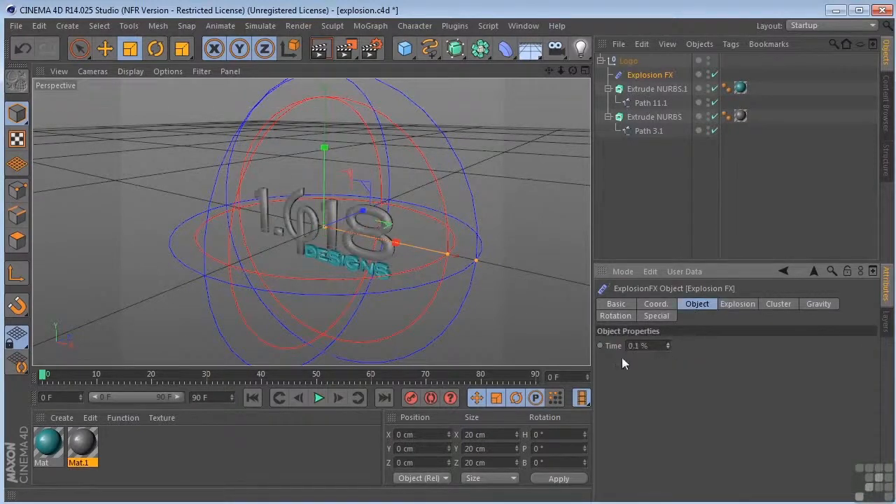
double_click(643, 345)
type("0")
key("Return")
left_click(599, 345)
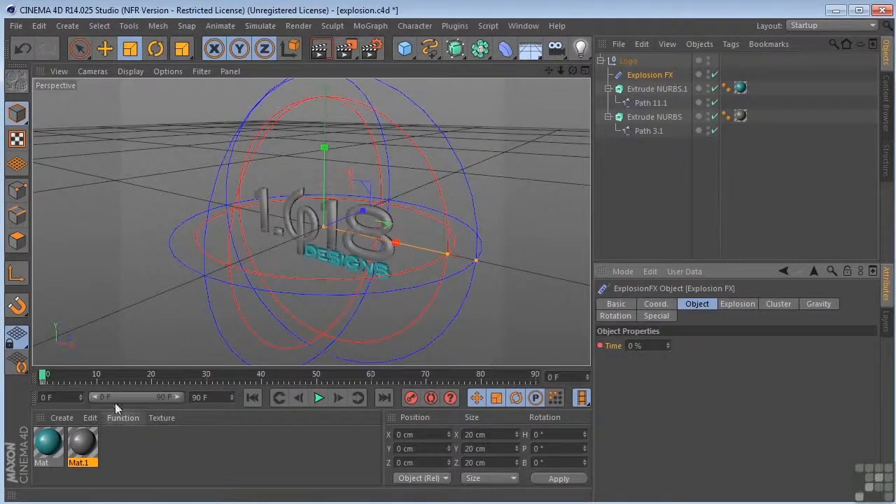
Step: Keyframe a higher Explosion FX Time at frame 20 and return the playhead to frame 0
left_click_drag(43, 378, 168, 379)
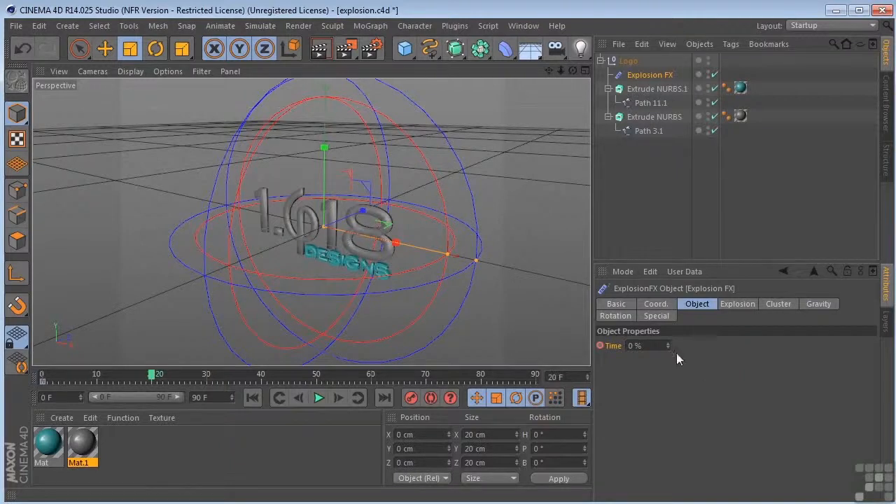
left_click_drag(667, 346, 667, 313)
left_click(599, 346)
left_click_drag(155, 382, 43, 381)
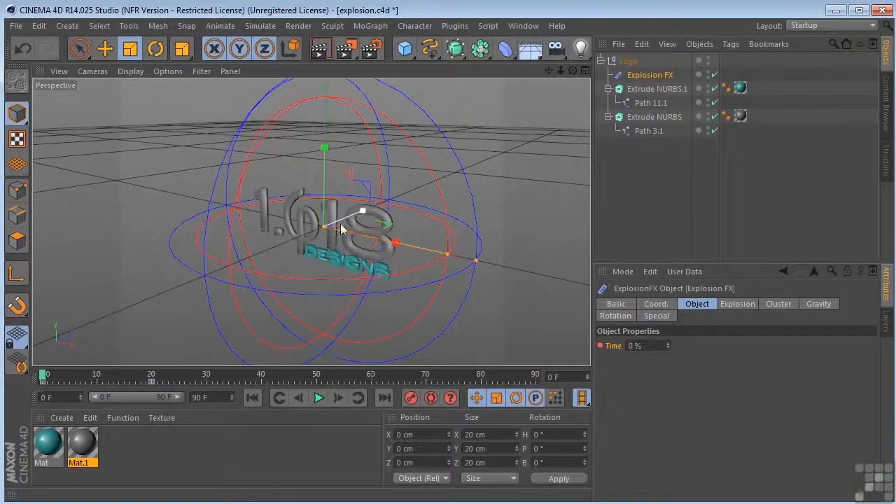
Step: Set the Variation of the explosion Strength to 88 % and scrub to frame 9 to check the scatter
left_click(738, 304)
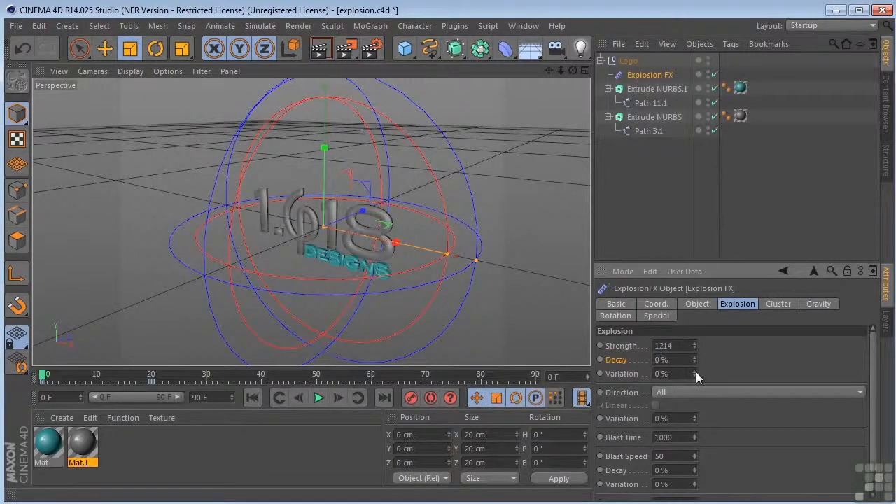
left_click_drag(44, 376, 81, 376)
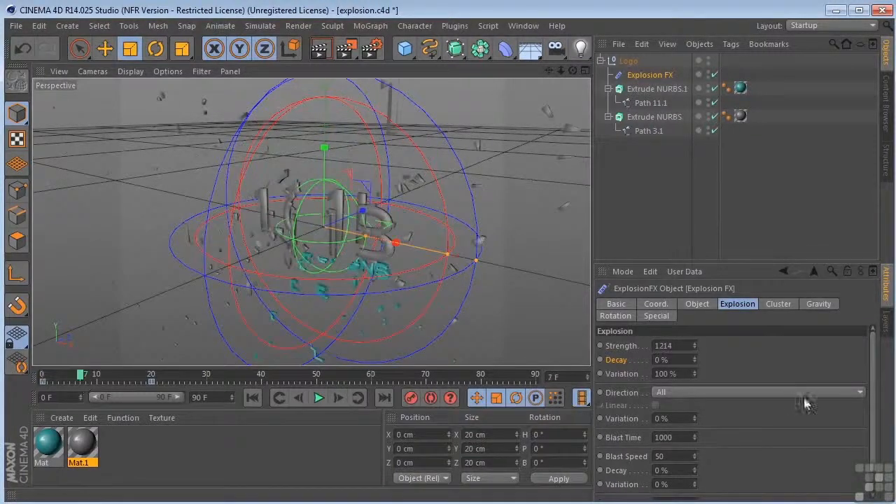
mouse_move(694, 373)
left_mouse_down()
mouse_move(695, 443)
mouse_move(694, 382)
left_mouse_up()
mouse_move(75, 377)
left_mouse_down()
mouse_move(53, 378)
mouse_move(113, 378)
mouse_move(74, 376)
mouse_move(91, 376)
left_mouse_up()
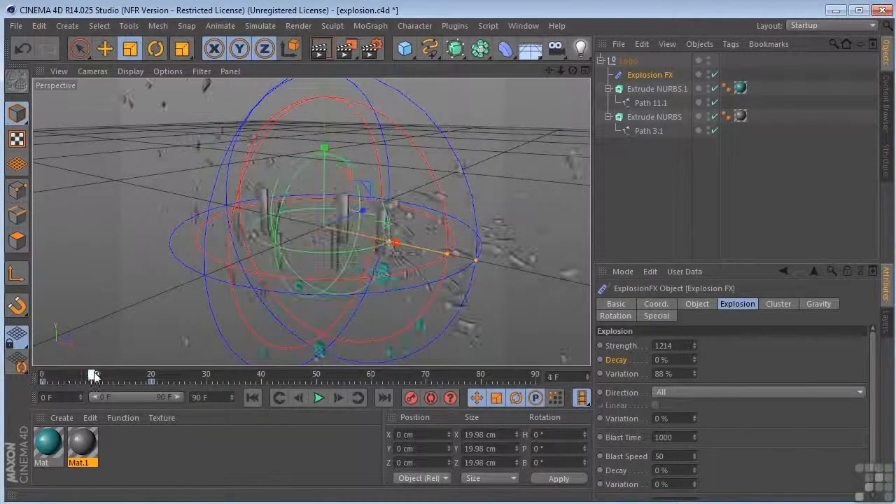
Step: Try the explosion Direction as Only X and as Except X, scrubbing the timeline around frame 10
left_click(671, 396)
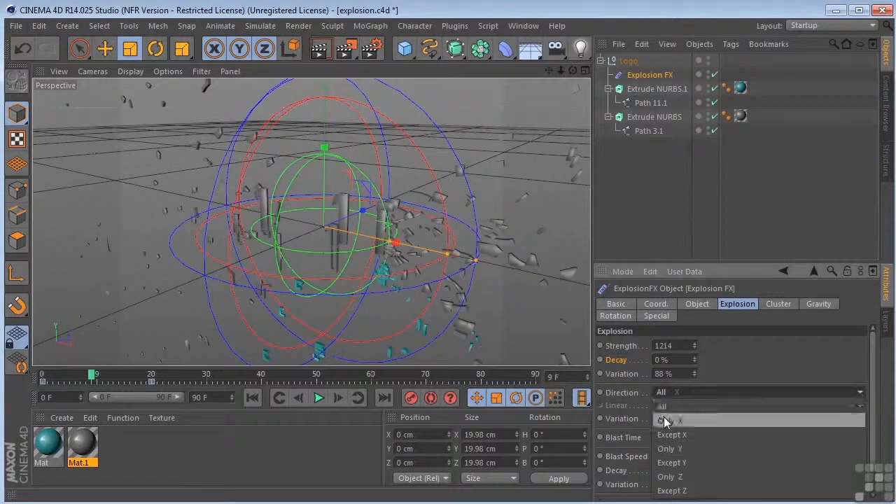
left_click(669, 421)
mouse_move(93, 376)
left_mouse_down()
mouse_move(49, 376)
mouse_move(126, 376)
mouse_move(42, 376)
mouse_move(135, 375)
mouse_move(40, 376)
mouse_move(168, 378)
mouse_move(100, 378)
left_mouse_up()
left_click(700, 393)
left_click(683, 433)
Step: Try the explosion Direction as Only Y and as Except Y, scrubbing to frame 12
left_click(677, 394)
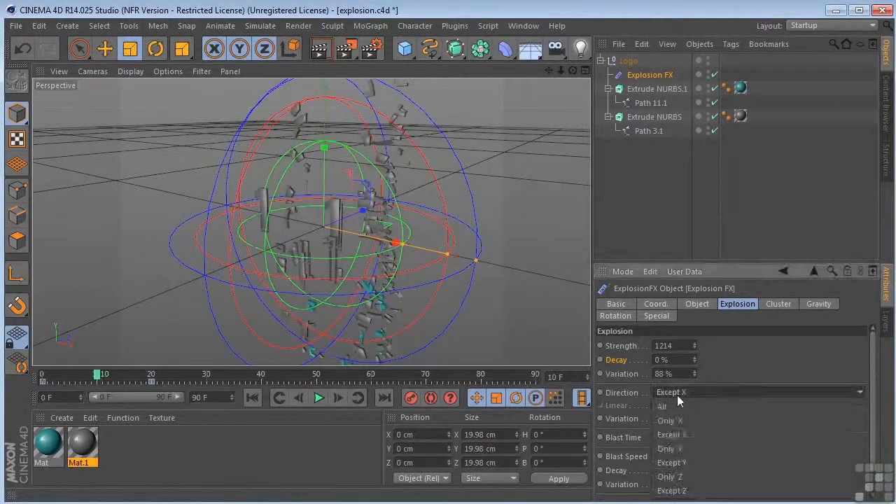
left_click(682, 443)
mouse_move(97, 378)
left_mouse_down()
mouse_move(81, 377)
mouse_move(143, 378)
mouse_move(108, 378)
left_mouse_up()
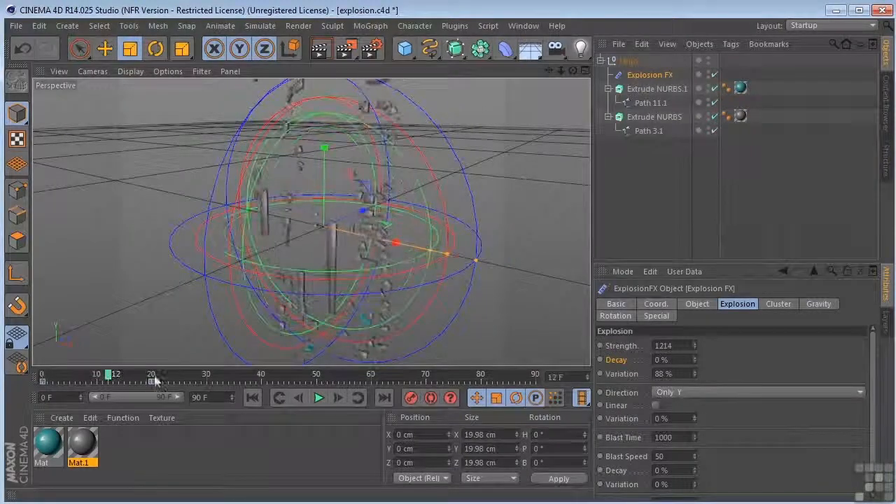
left_click(676, 391)
left_click(679, 461)
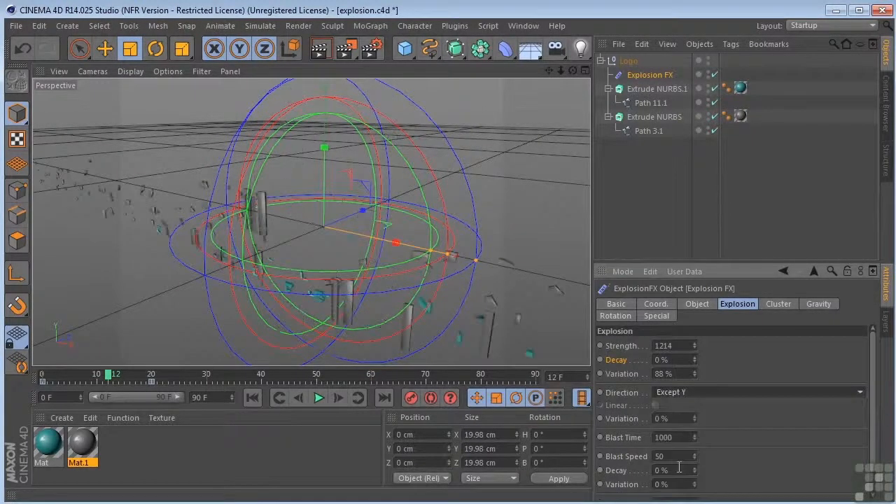
Step: Try the explosion Direction as Only Z and as Except Z, checking both from a frontal view while scrubbing the timeline
left_click(677, 393)
left_click(691, 482)
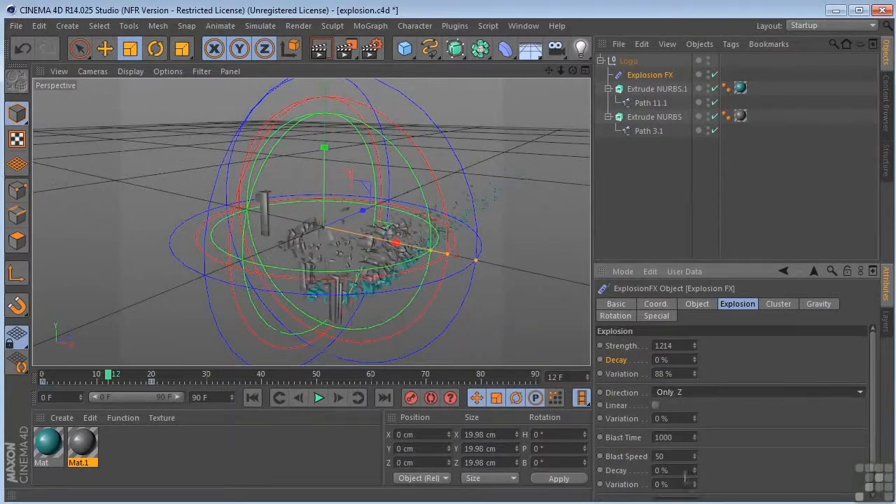
left_click_drag(108, 376, 47, 377)
left_click_drag(572, 71, 602, 71)
left_click_drag(46, 377, 86, 377)
left_click(675, 392)
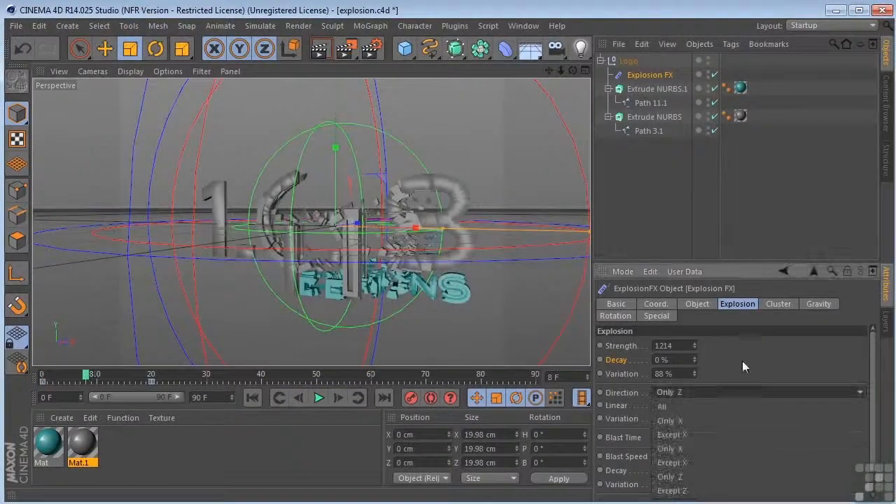
left_click(671, 490)
left_click(99, 377)
left_click_drag(100, 378, 43, 376)
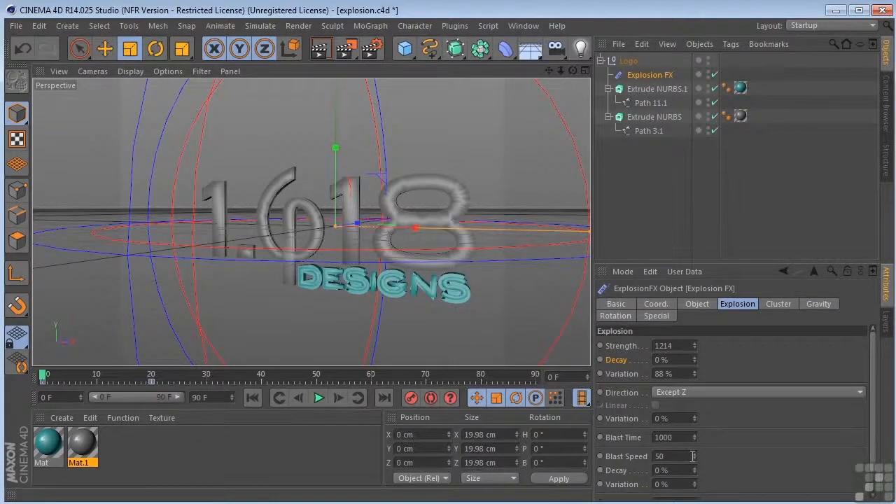
Step: Set the Blast Speed to 81 and the explosion Direction to All
left_click_drag(696, 453, 695, 450)
left_click(671, 392)
left_click(671, 407)
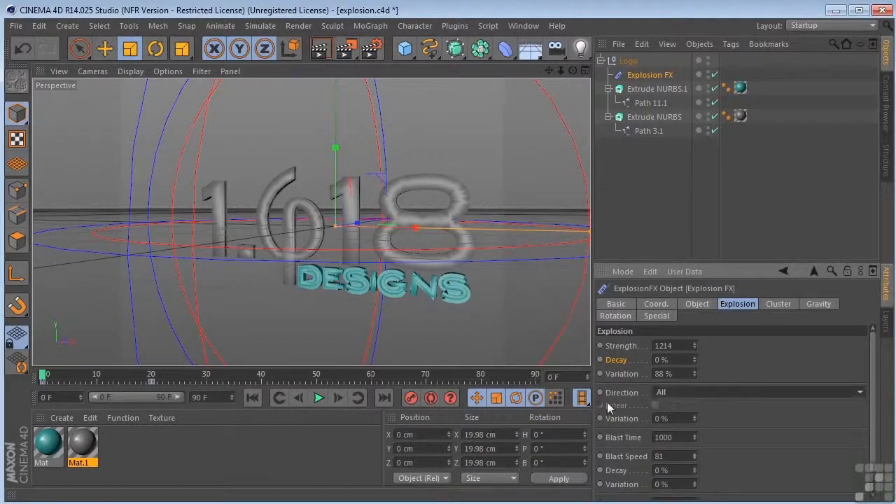
Step: At frame 3, increase the Blast Range until its red sphere almost reaches the outer blue sphere
scroll(376, 266, "down", 4)
left_click_drag(574, 71, 514, 105)
mouse_move(47, 381)
left_mouse_down()
mouse_move(112, 381)
mouse_move(58, 389)
left_mouse_up()
scroll(804, 459, "down", 1)
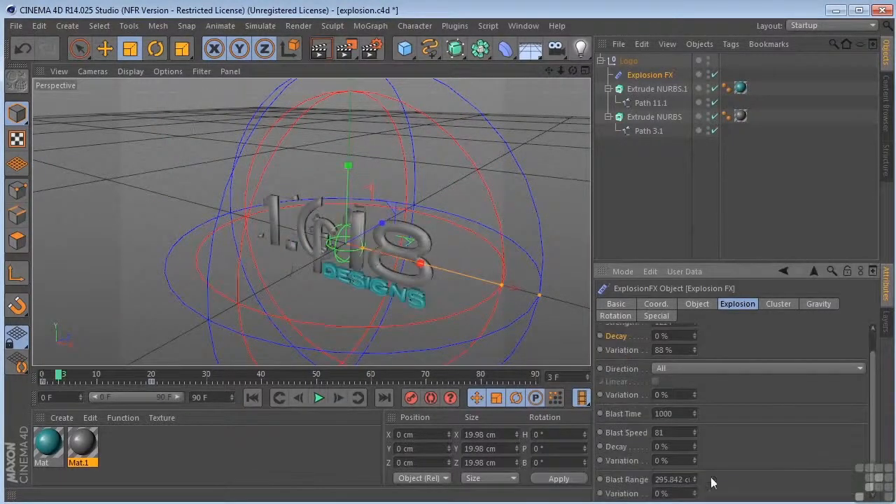
left_click_drag(694, 479, 695, 448)
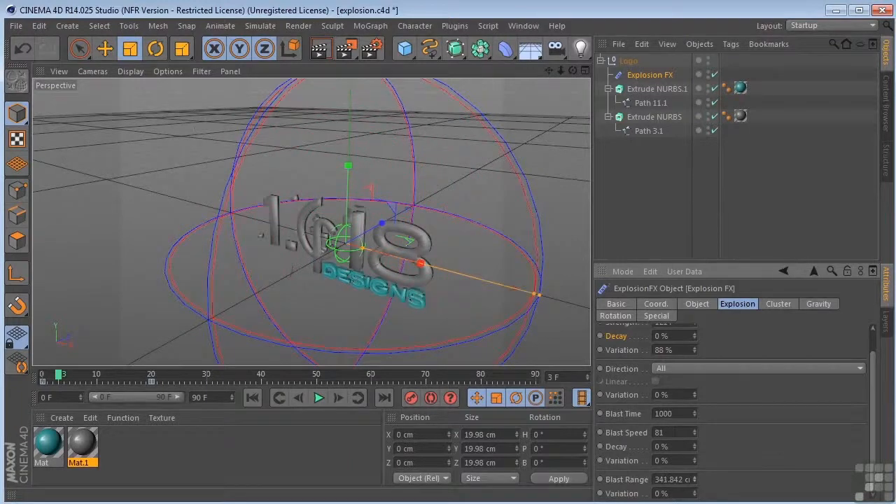
Step: Try a cluster Thickness of 0 cm on the Explosion FX and check the fragments up close at frame 6
left_click(776, 304)
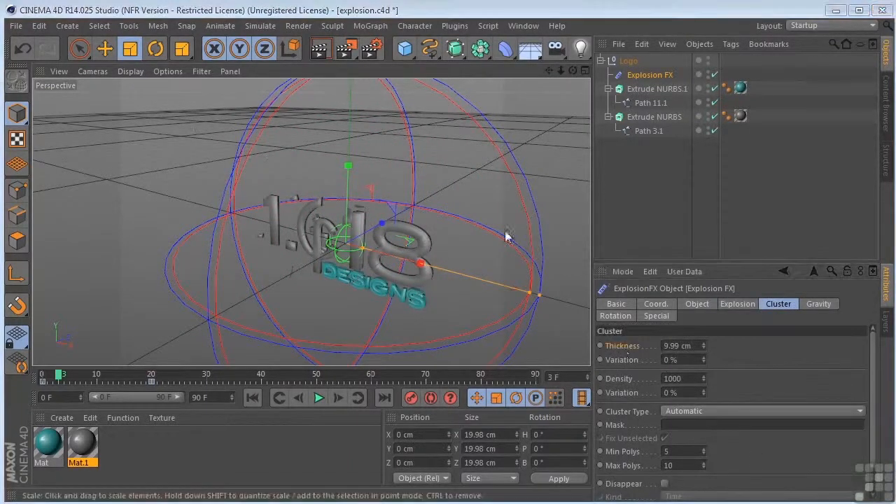
scroll(440, 210, "up", 5)
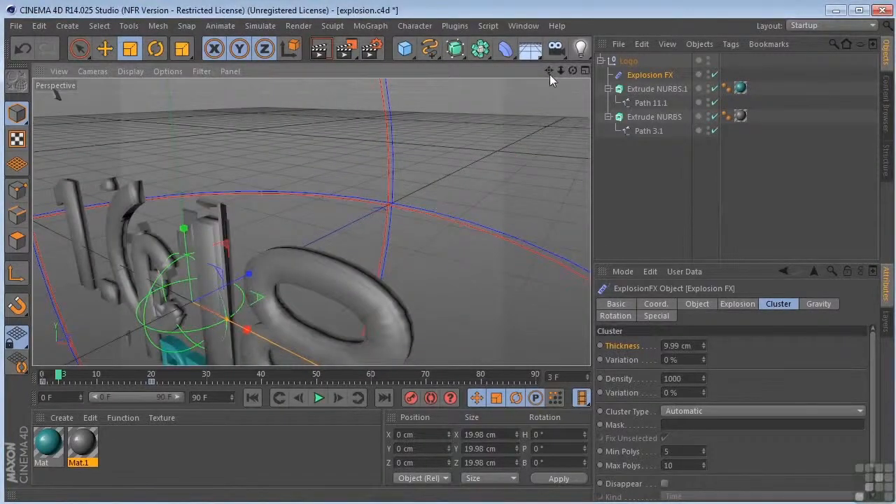
left_click_drag(549, 74, 770, 30)
scroll(396, 161, "up", 4)
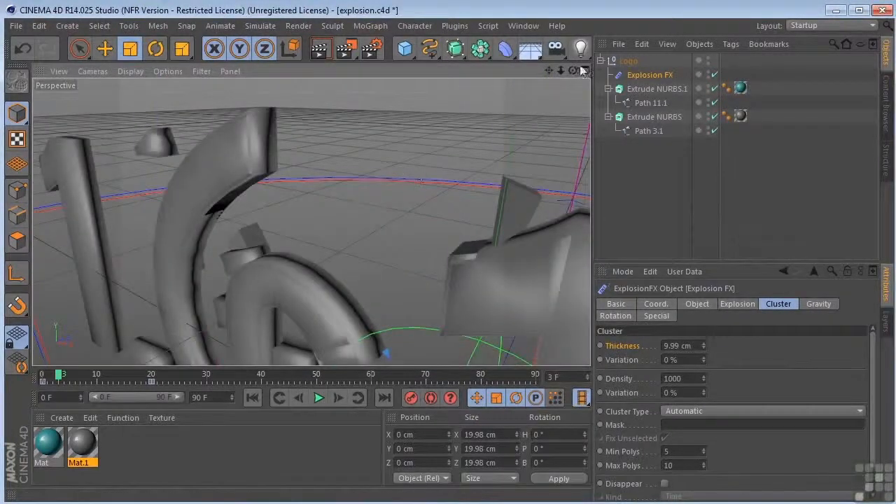
left_click_drag(574, 72, 601, 101)
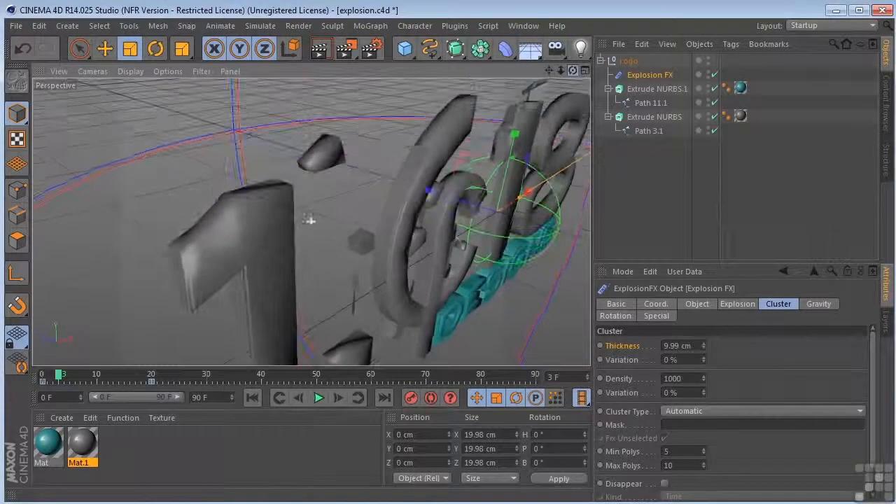
mouse_move(703, 345)
left_mouse_down()
mouse_move(703, 318)
mouse_move(704, 356)
left_mouse_up()
double_click(697, 343)
type("0")
key("Return")
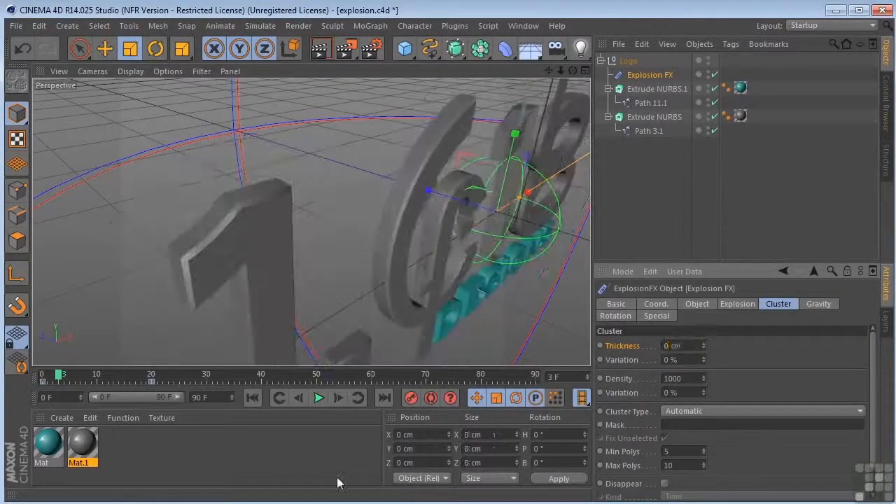
left_click_drag(61, 380, 76, 380)
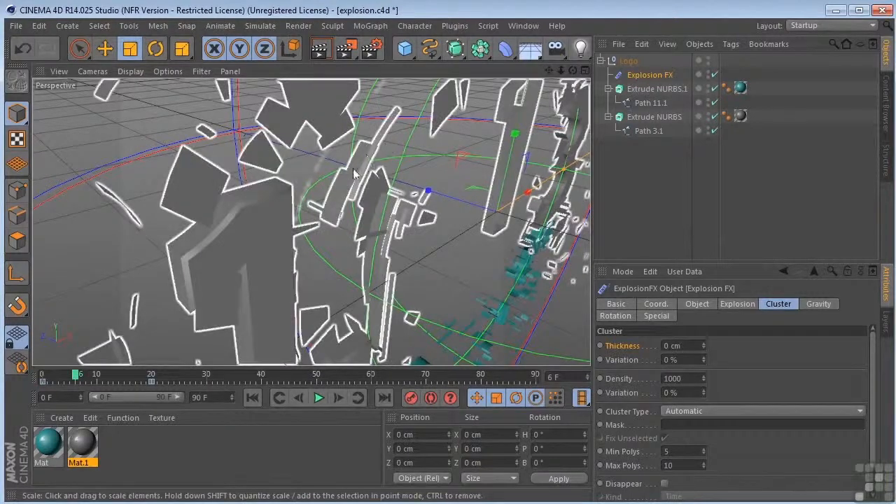
Step: Set the Explosion FX cluster Thickness to 14 cm and its Variation to 100%
left_click_drag(704, 345, 703, 318)
left_click_drag(572, 71, 689, 133)
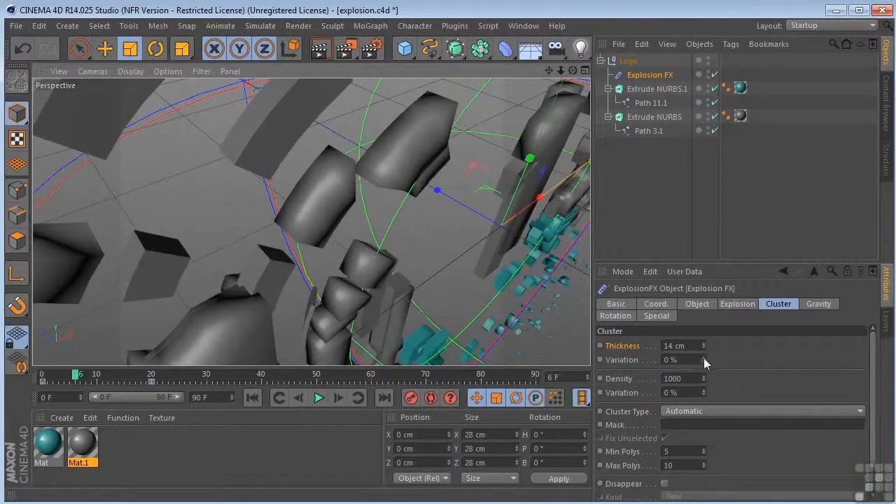
left_click_drag(703, 358, 704, 290)
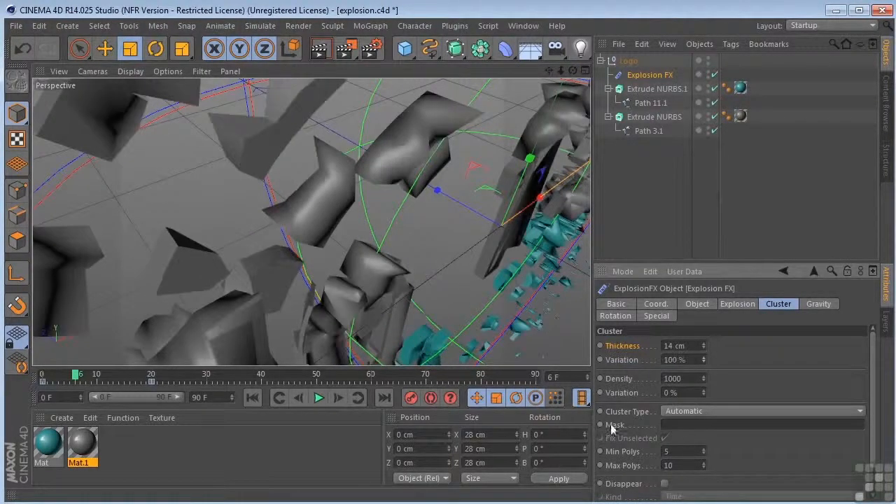
Step: At frame 12, set the gravity Acceleration to 27.61 and scrub the timeline back to frame 0
scroll(508, 290, "down", 5)
scroll(497, 150, "down", 4)
left_click_drag(548, 71, 472, 218)
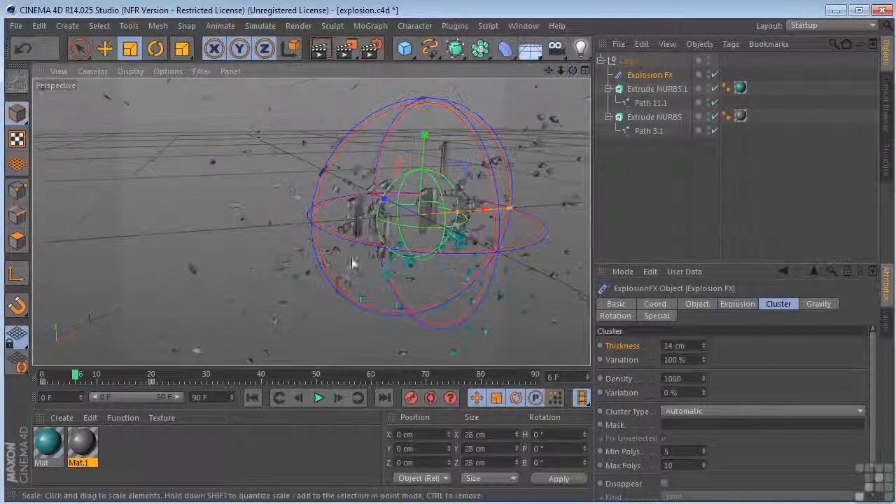
left_click_drag(75, 376, 108, 388)
left_click(819, 309)
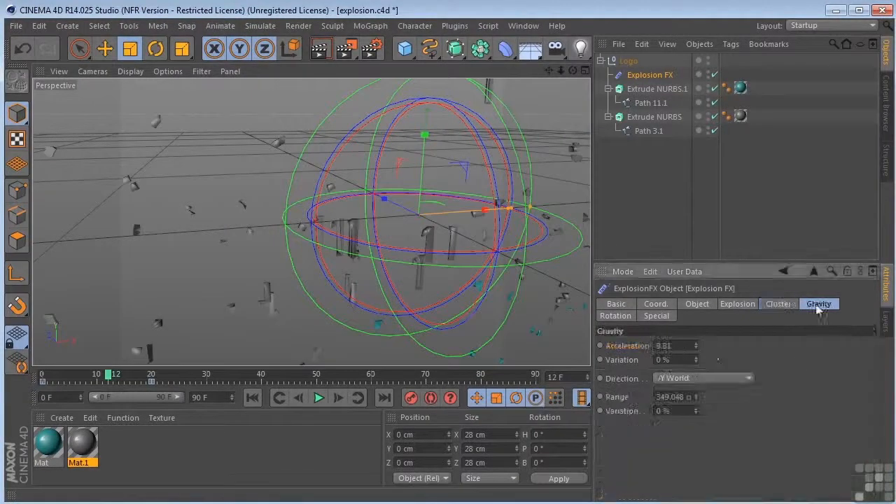
left_click_drag(696, 348, 696, 315)
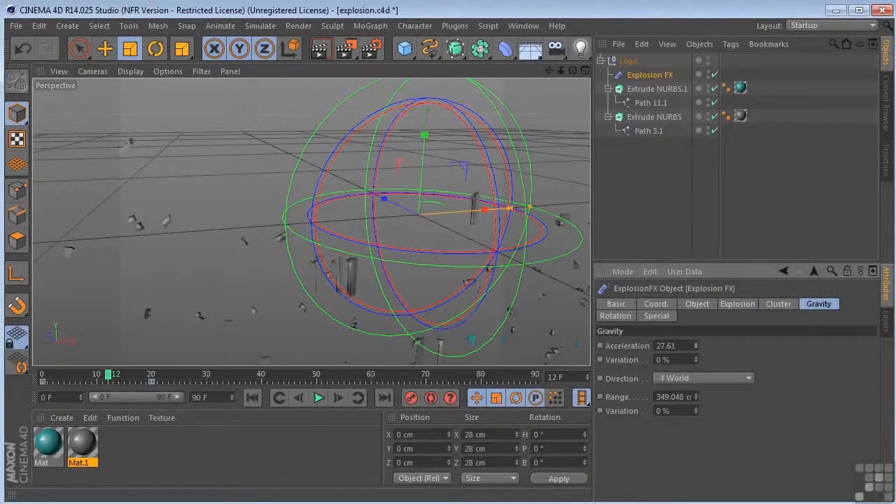
left_click_drag(113, 383, 43, 381)
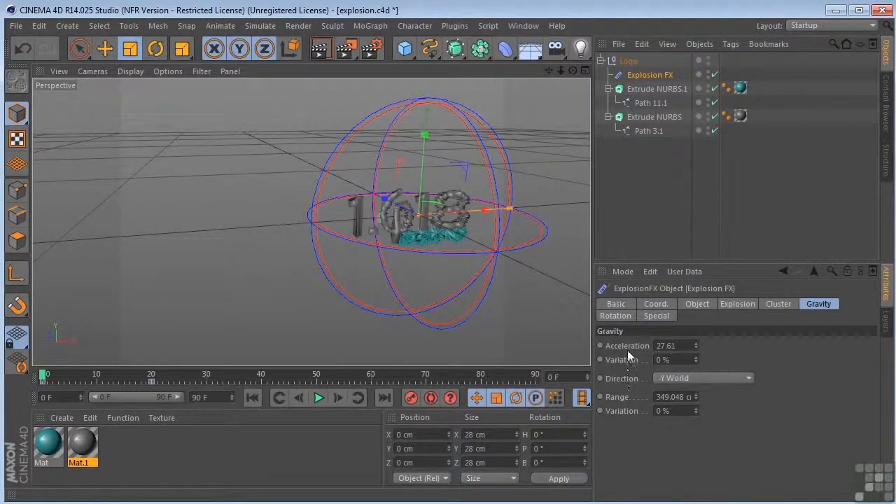
Step: Set the fragments' rotation Speed to 142 and check the spinning pieces at frame 11 and frame 7
left_click(615, 315)
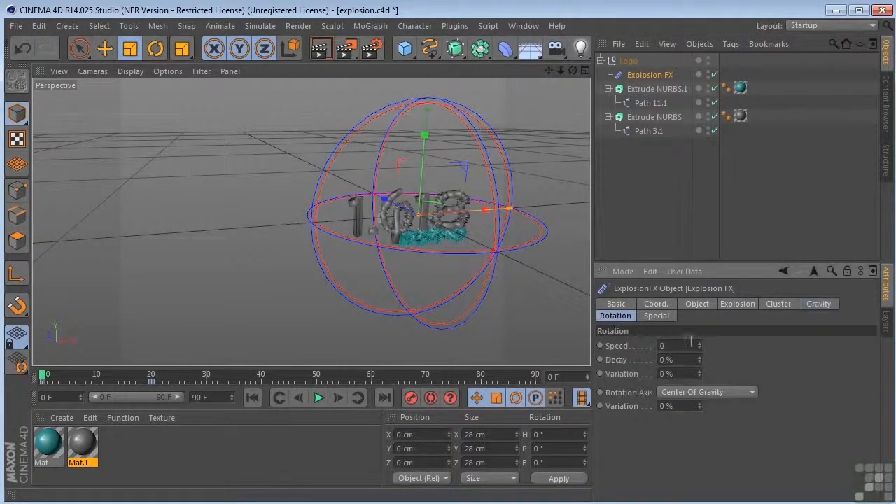
left_click_drag(699, 345, 699, 346)
left_click(103, 376)
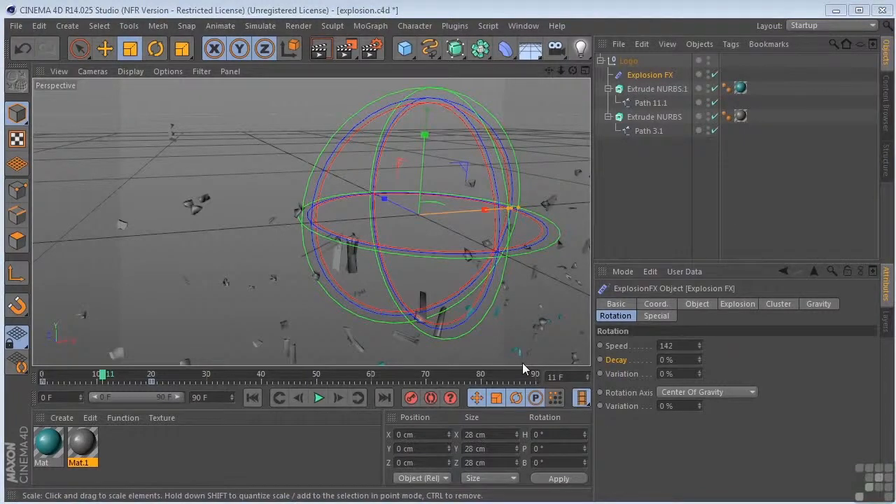
left_click_drag(572, 70, 312, 221)
left_click_drag(550, 71, 311, 221)
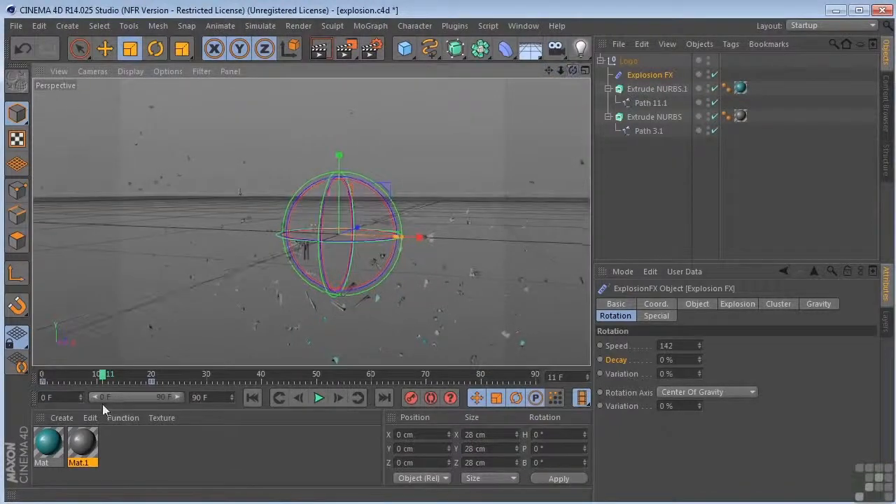
left_click_drag(103, 376, 83, 378)
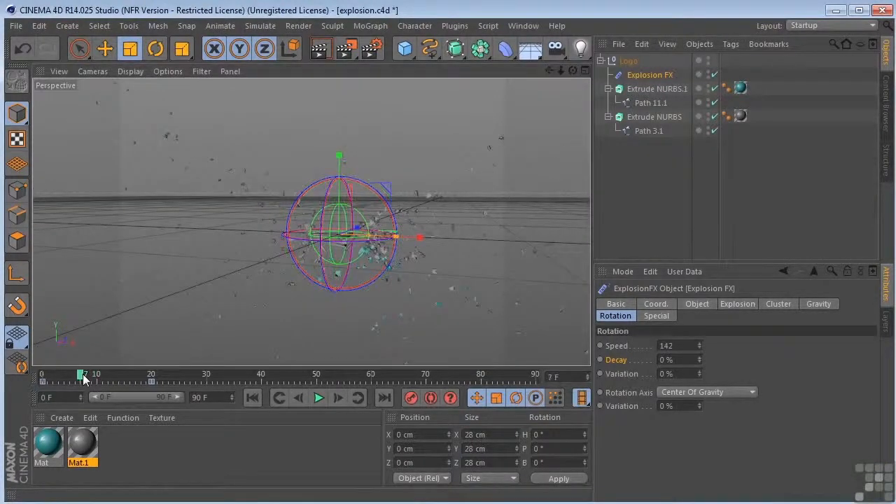